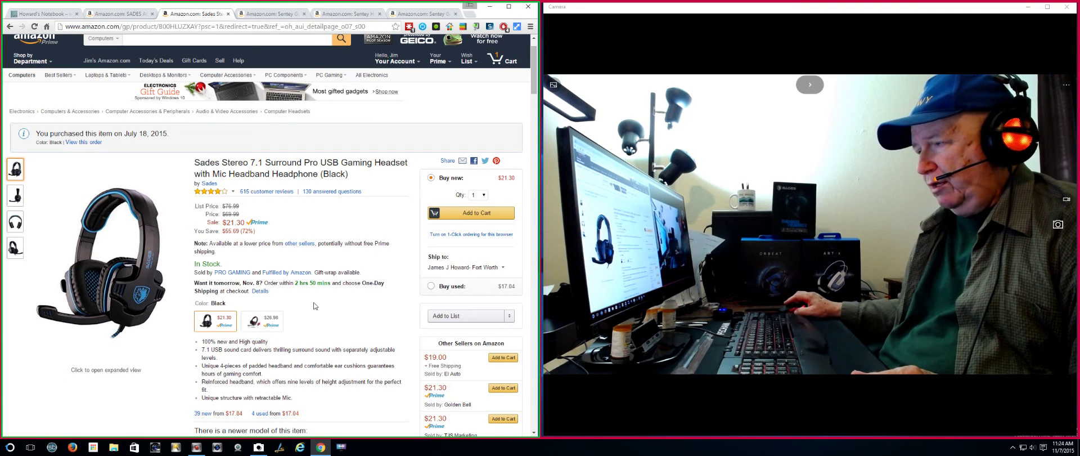
- Switch to the Sentey Artix White (GS-4560) gaming headset tab
{"action": "left_click", "coordinate": [268, 16]}
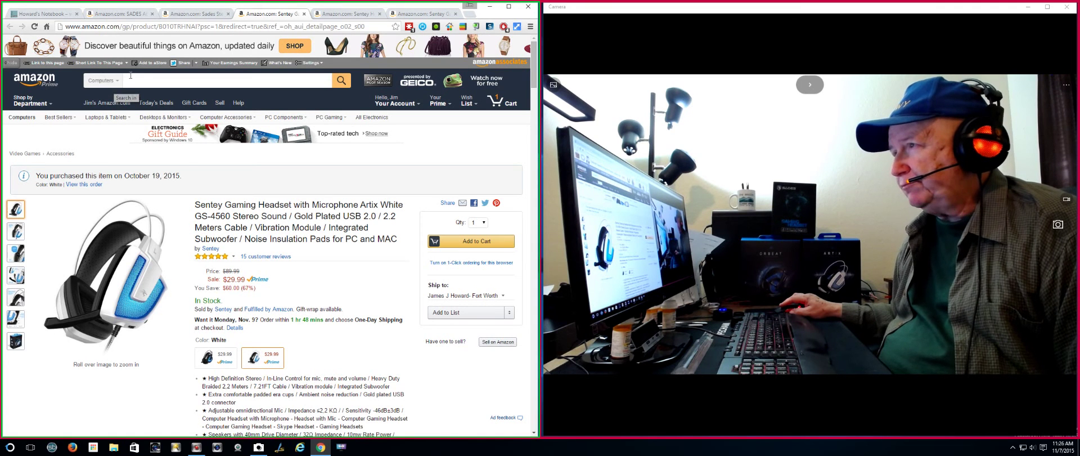
- Go to the Sentey Ls-4430 Thorx headphone tab and close it
{"action": "left_click", "coordinate": [333, 14]}
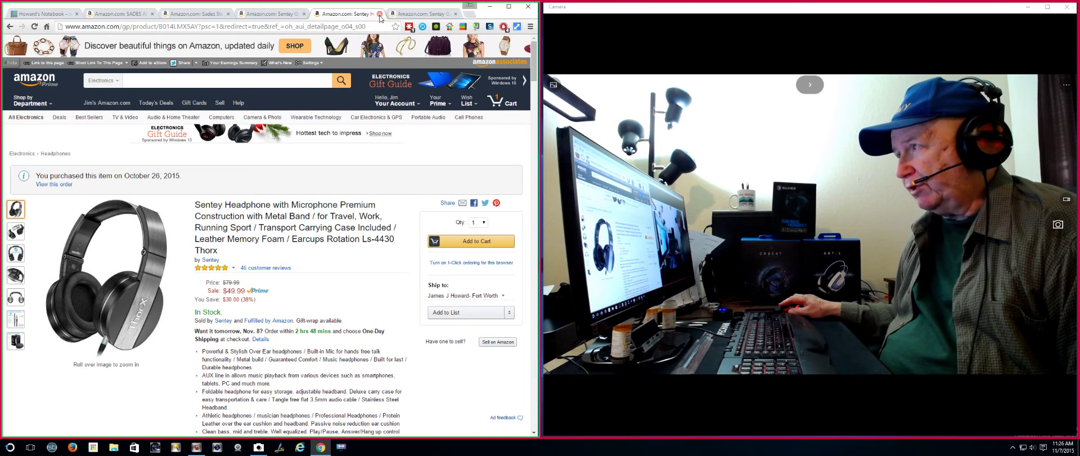
{"action": "left_click", "coordinate": [380, 13]}
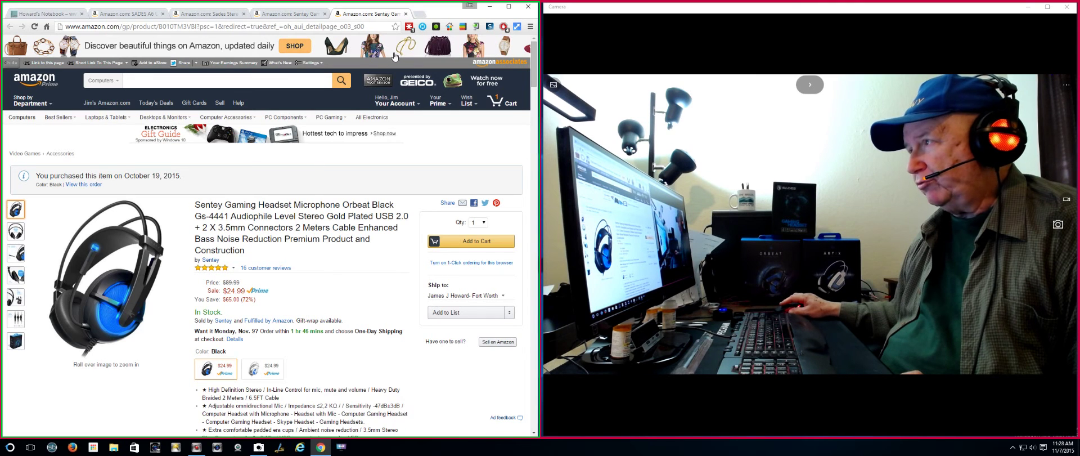
- Cycle through the Artix White, Sades Stereo and Orbeat tabs, ending on SADES A6
{"action": "left_click", "coordinate": [304, 14]}
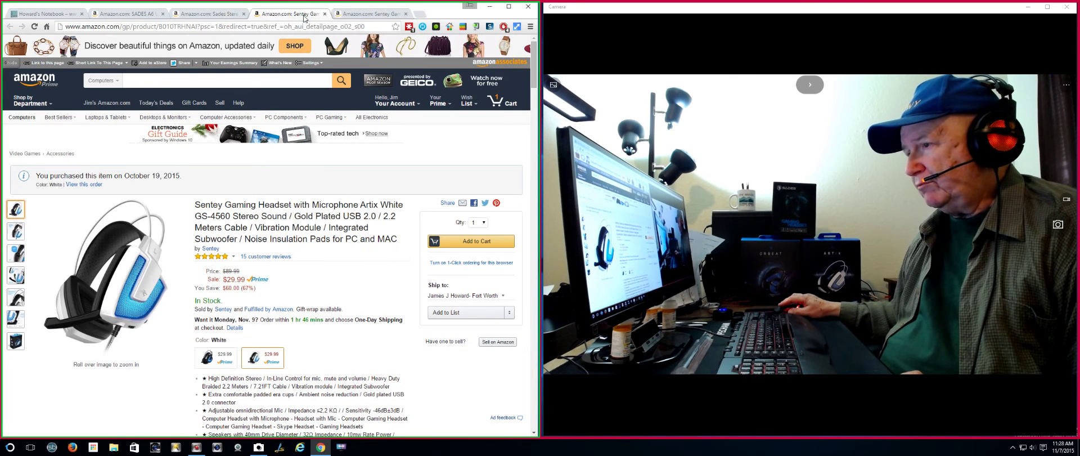
{"action": "left_click", "coordinate": [228, 17]}
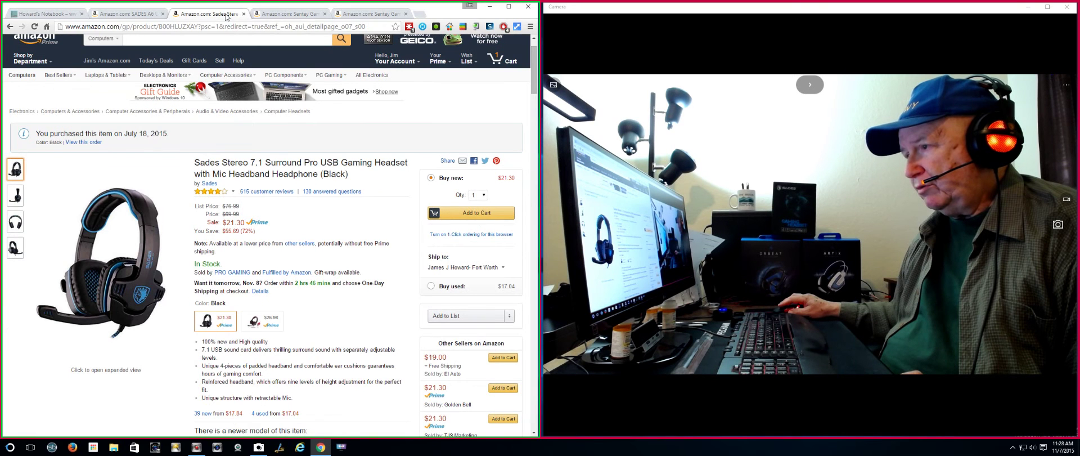
{"action": "left_click", "coordinate": [270, 14]}
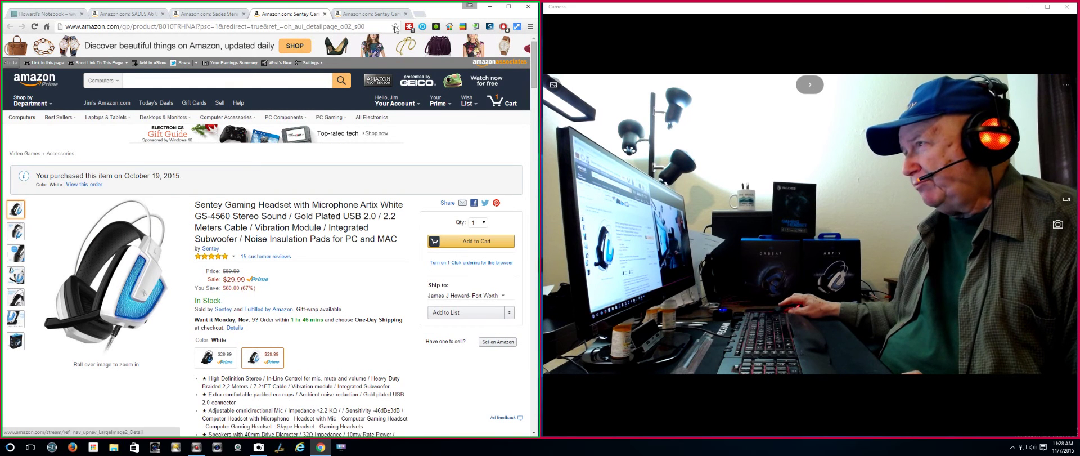
{"action": "left_click", "coordinate": [371, 13]}
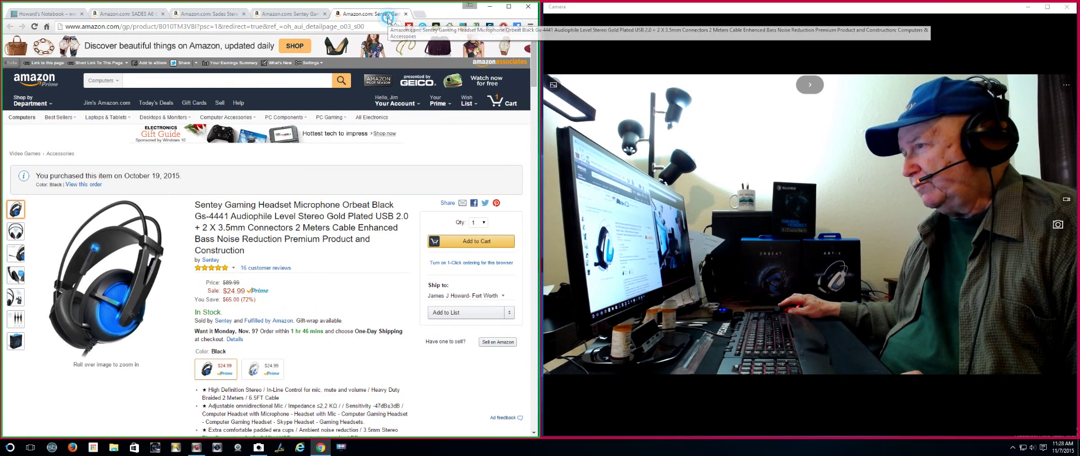
{"action": "left_click", "coordinate": [142, 14]}
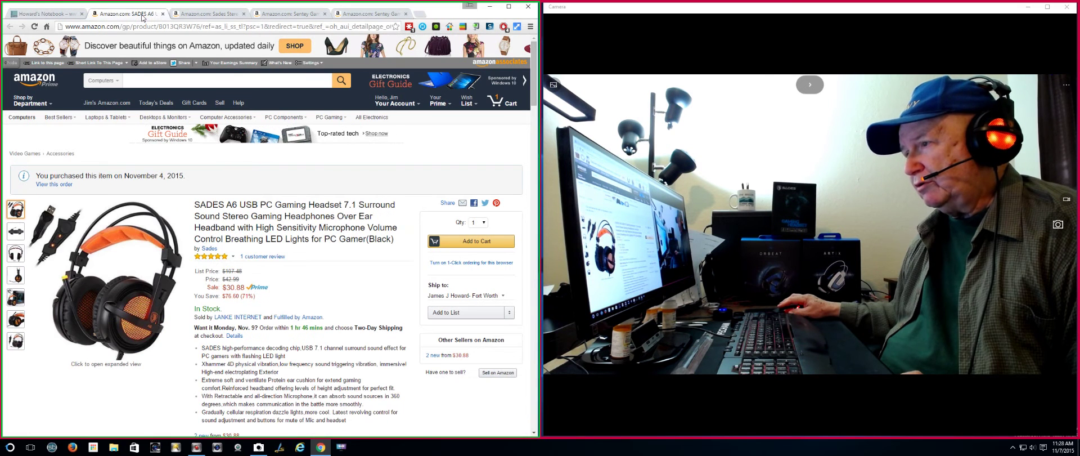